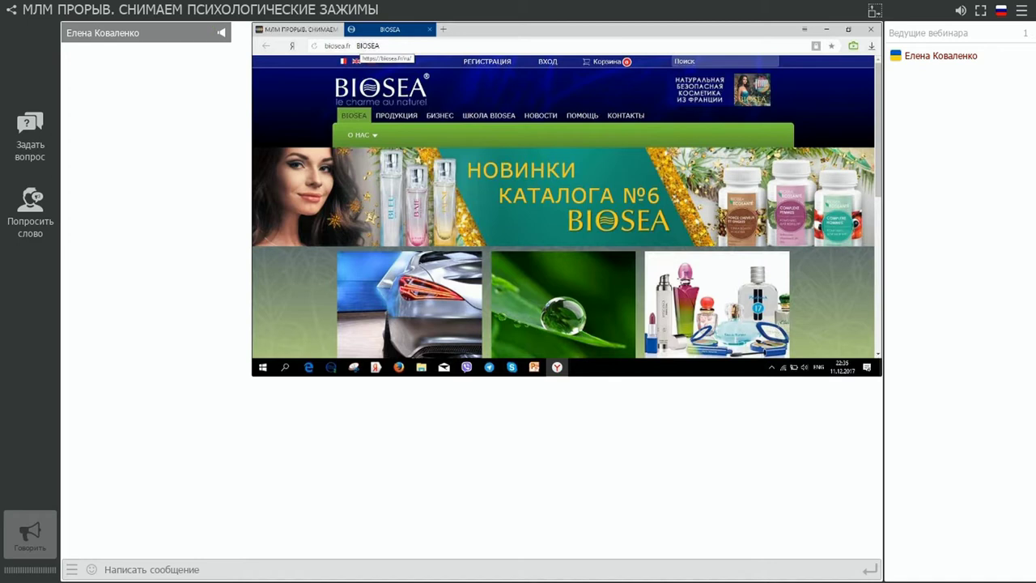
Step: Open the registration form and enter the registrant's surname and first name in Russian
click(488, 62)
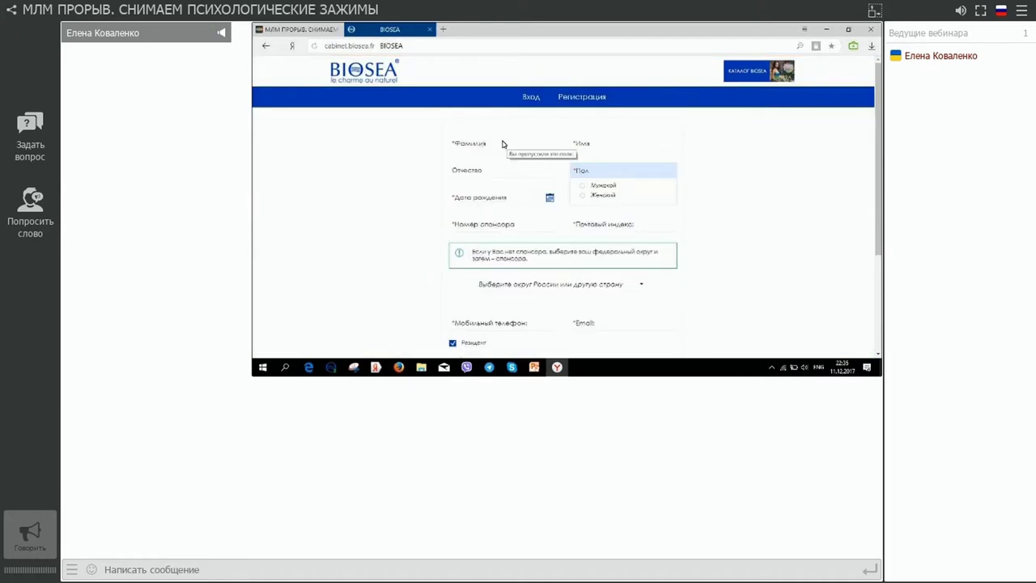
click(502, 144)
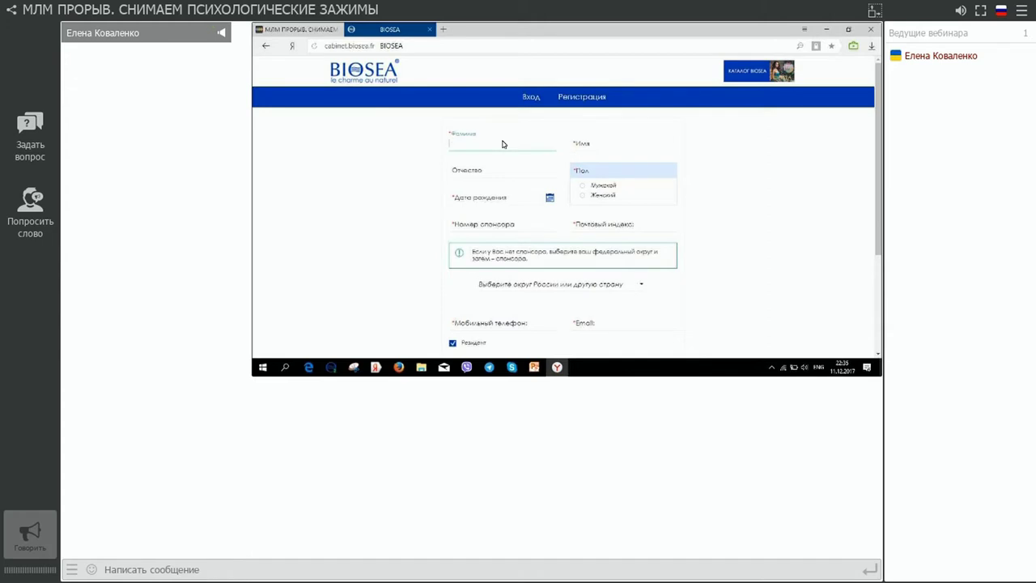
text(Batyia)
key(BackSpace)
key(BackSpace)
key(BackSpace)
key(BackSpace)
key(BackSpace)
key(BackSpace)
key(alt+shift)
click(615, 141)
Step: Set the gender to Женский and the birth date to 1 December 2003
click(472, 172)
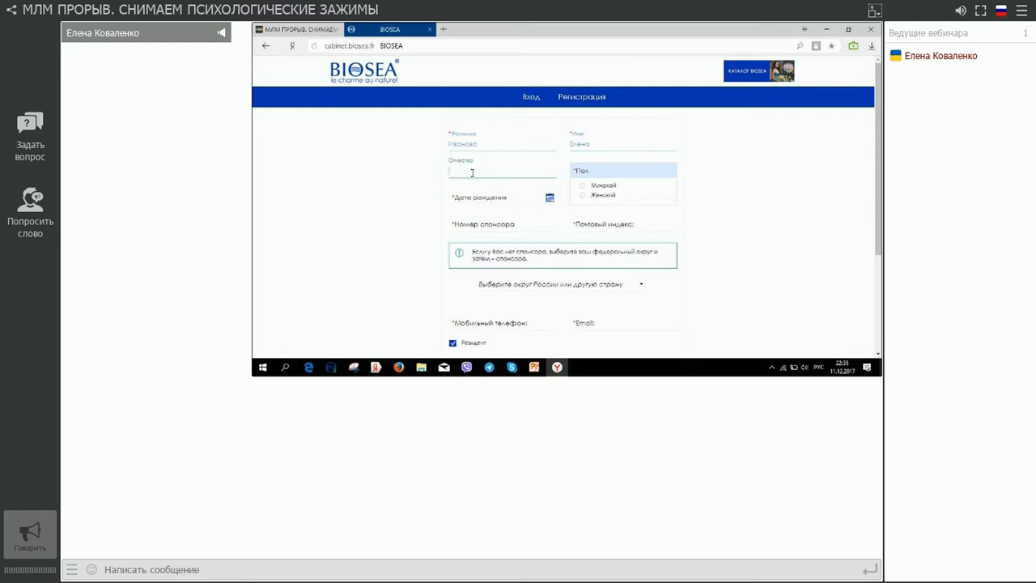
click(583, 193)
click(546, 206)
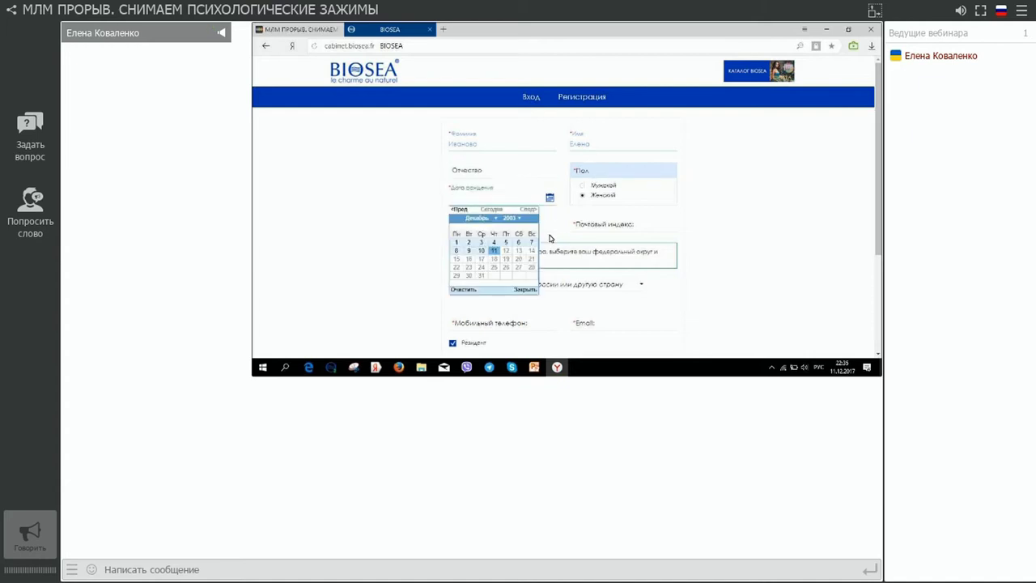
click(456, 242)
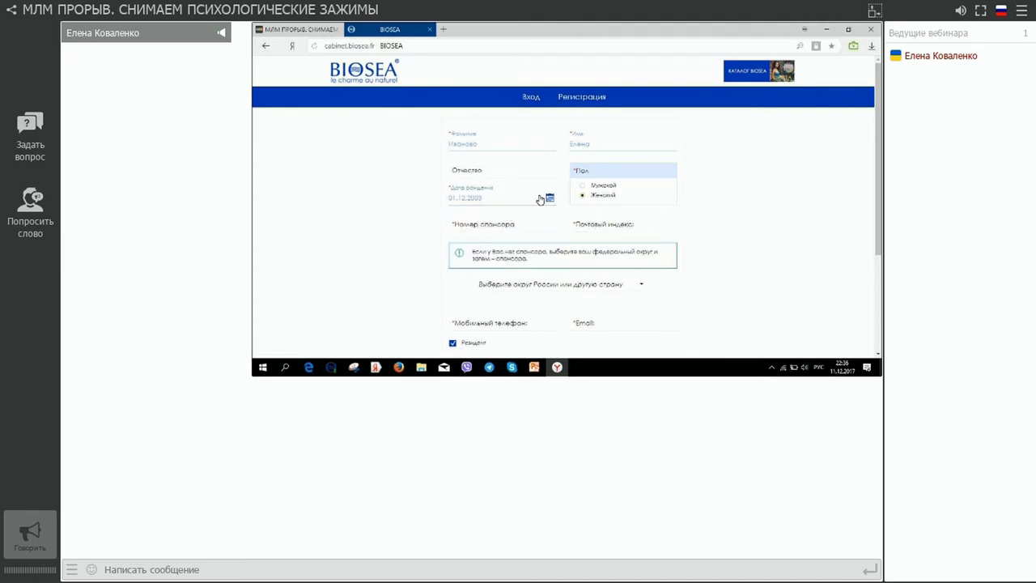
Step: Fill the postal code from the saved autofill suggestion
click(627, 225)
click(627, 224)
key(Down)
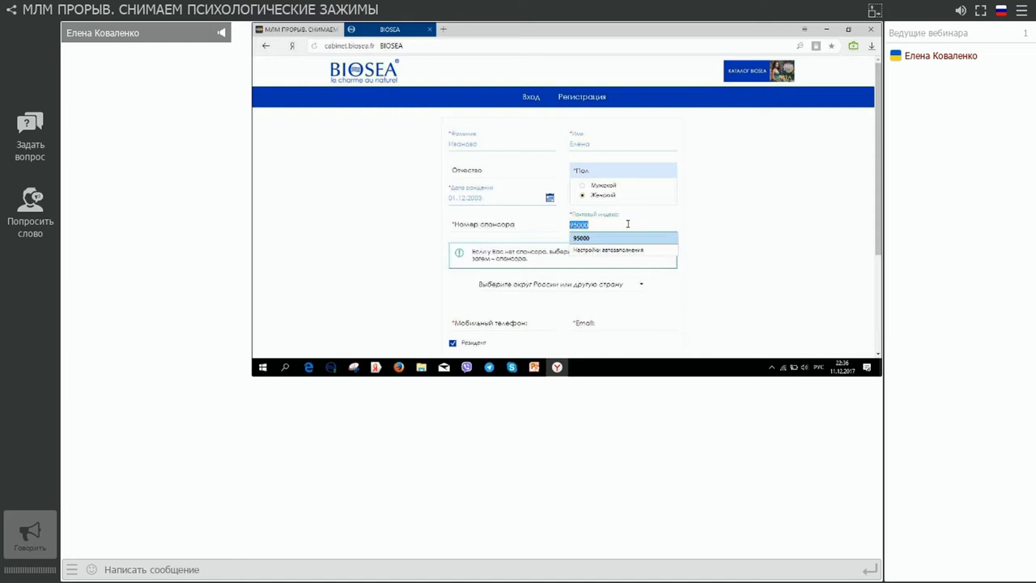
click(652, 238)
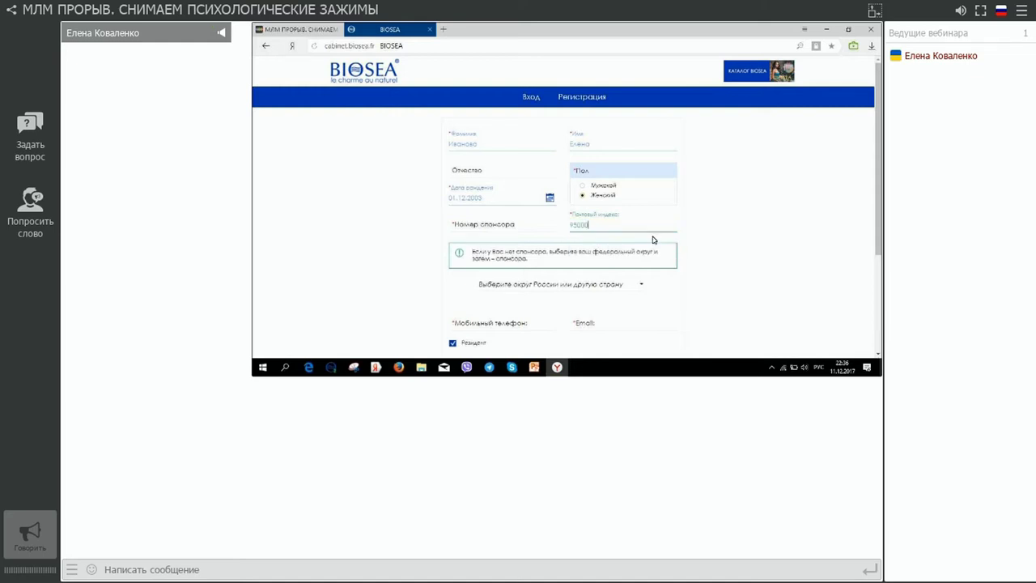
Step: Enter the sponsor number so the sponsor's name appears below it
click(478, 227)
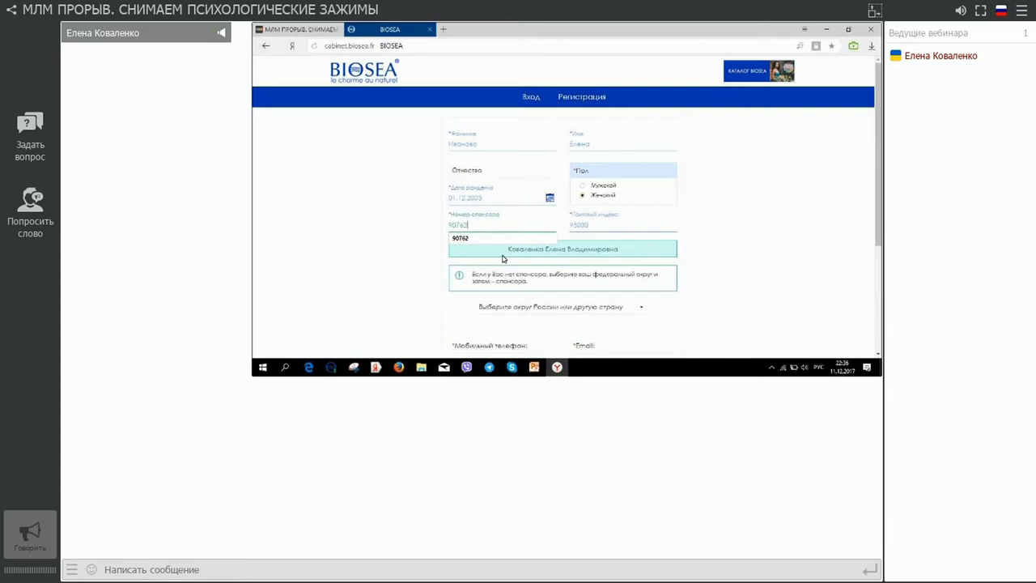
scroll(585, 276, down, 1)
scroll(585, 276, down, 1)
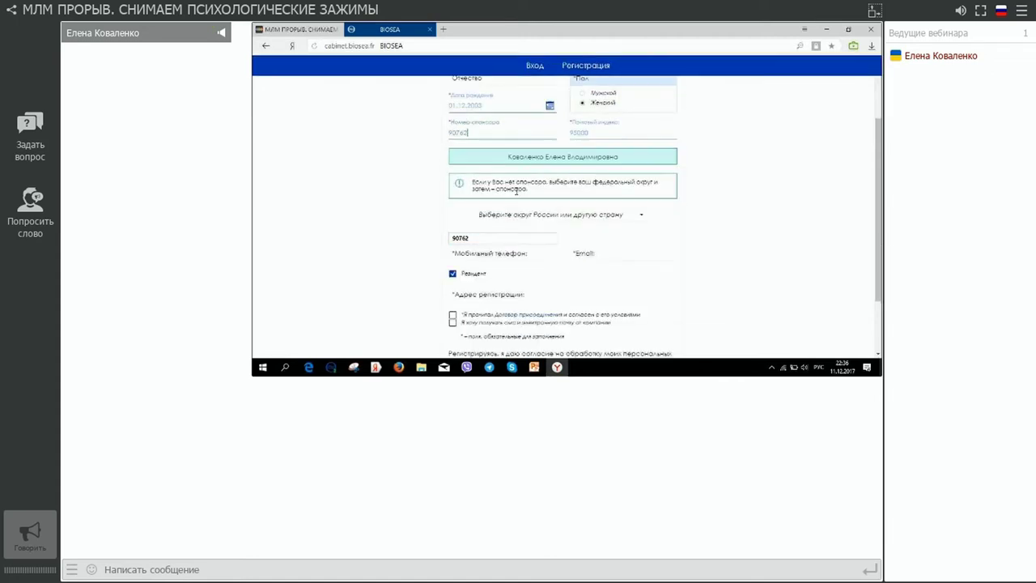
Step: Set the federal district to Дальневосточный, leaving the sponsor list unchosen
click(641, 215)
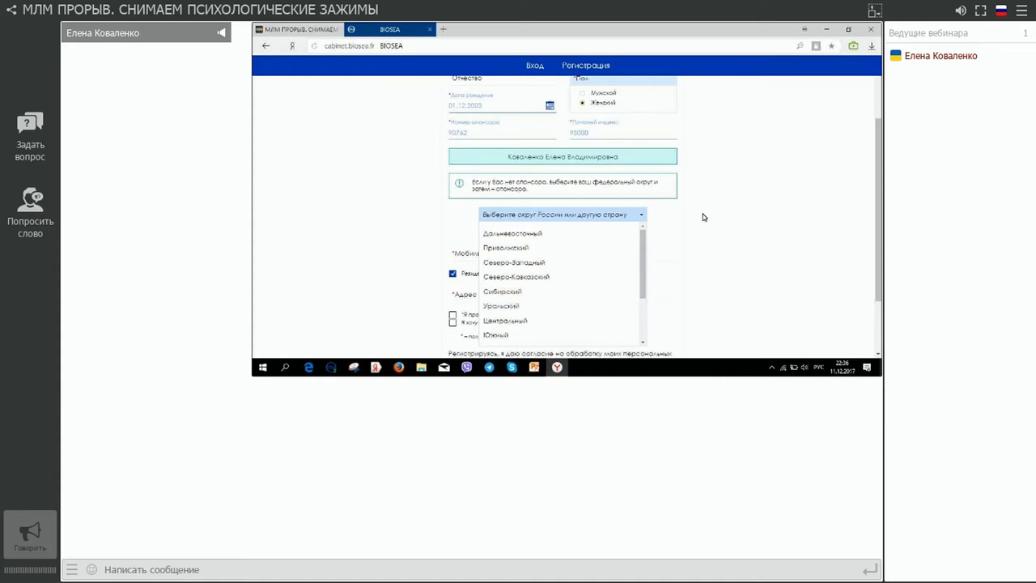
click(504, 234)
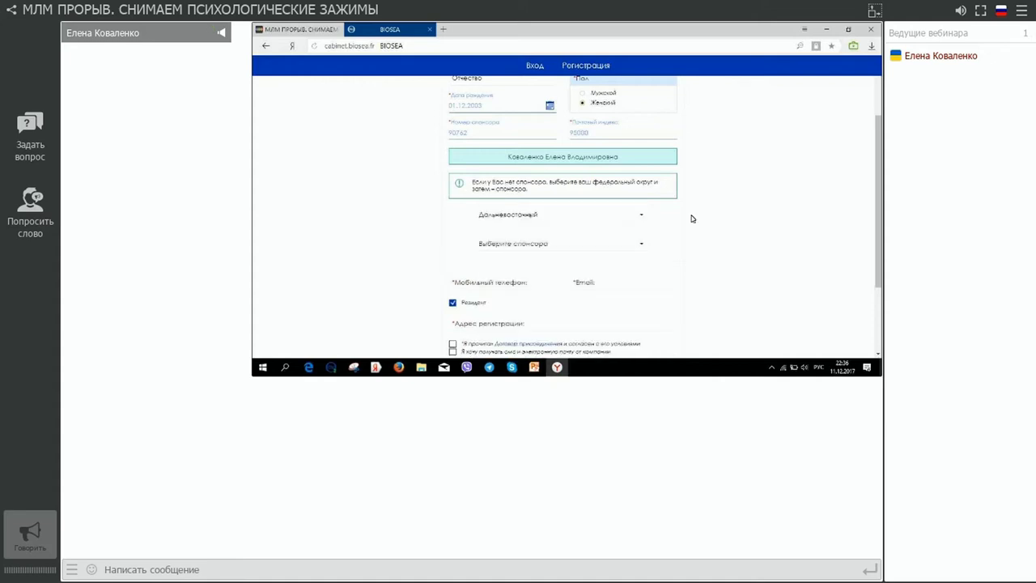
click(640, 243)
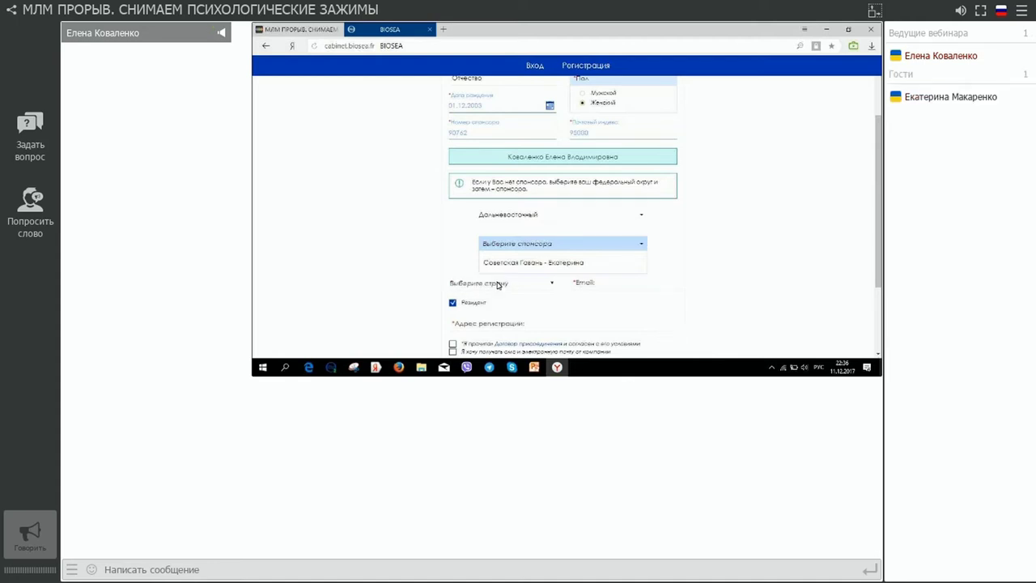
click(640, 245)
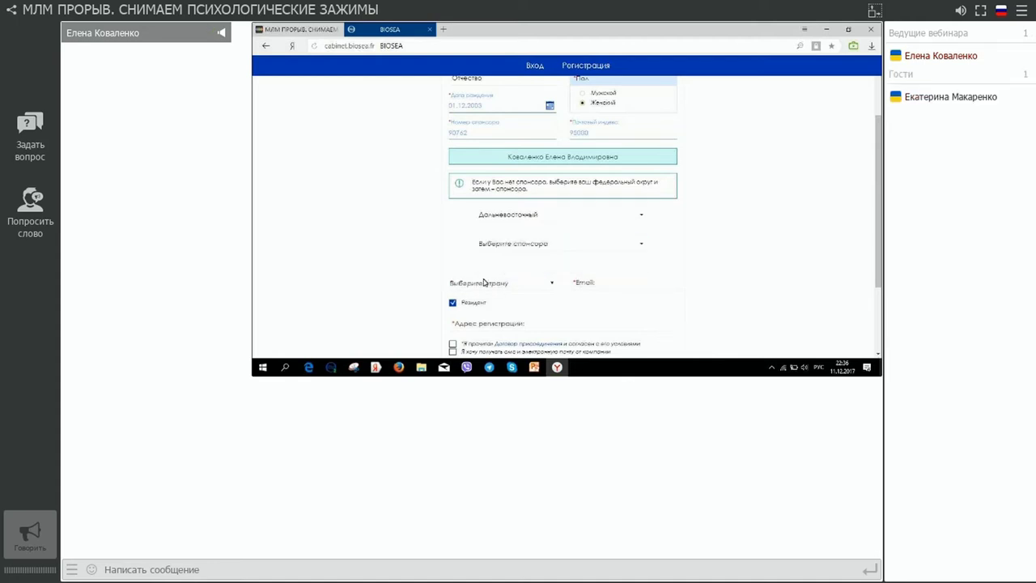
Step: Choose Россия as the phone country and fill the mobile number from autofill
click(484, 281)
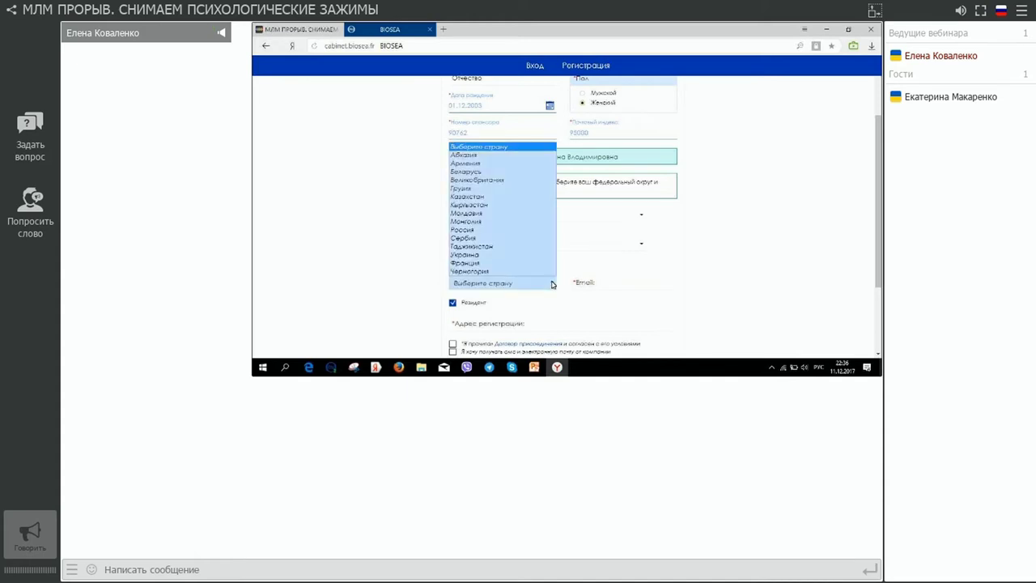
click(508, 230)
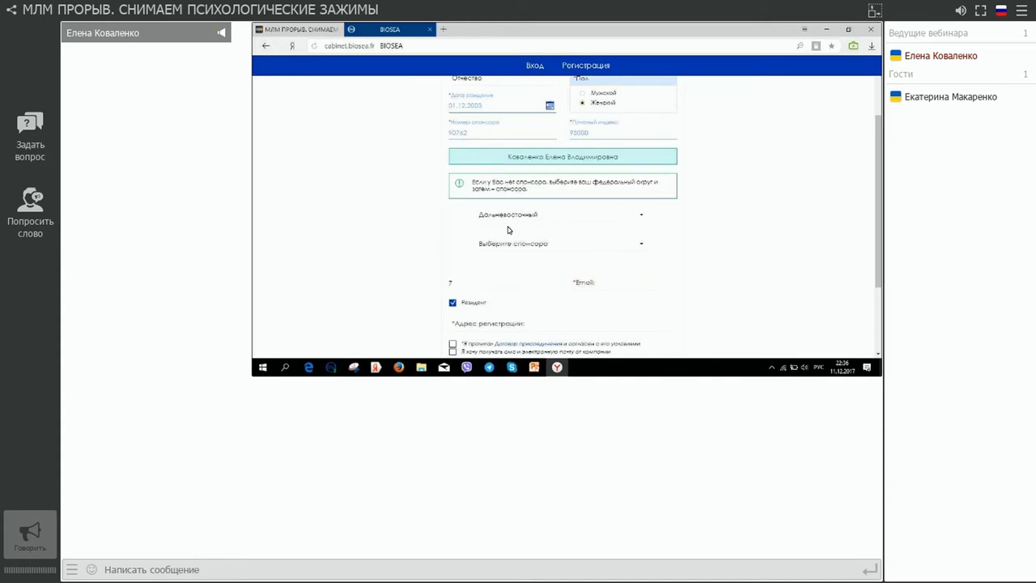
click(473, 281)
text(978)
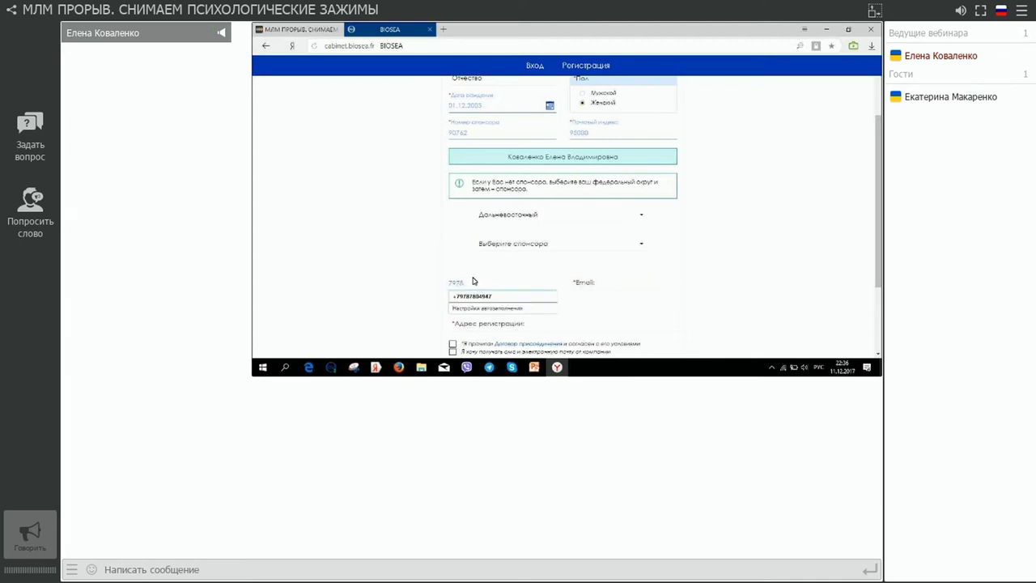
click(477, 296)
click(606, 286)
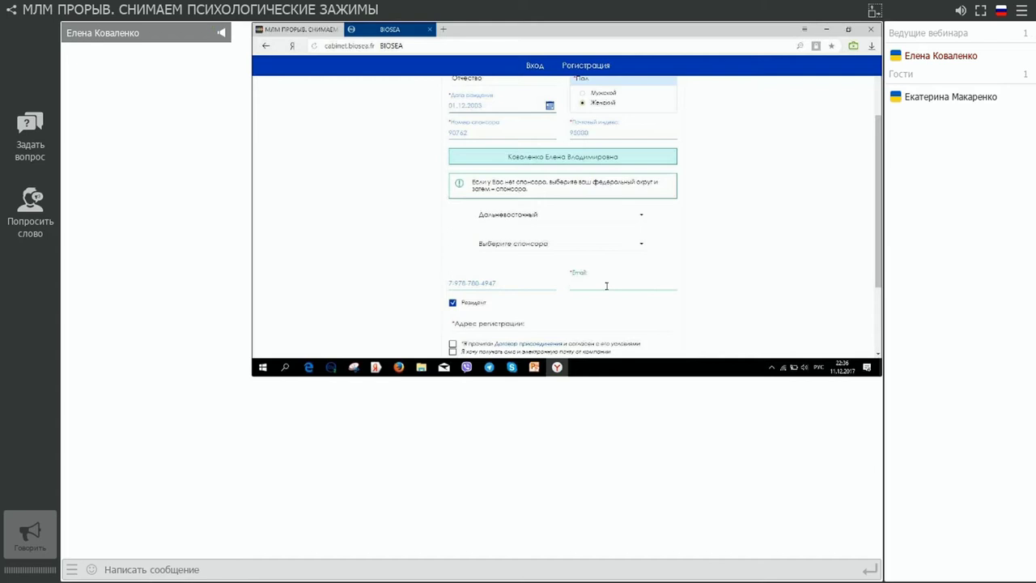
key(alt+shift)
Step: Fill the e-mail from autofill and the registration address from the first suggestion
text(ana)
click(607, 296)
scroll(574, 307, down, 1)
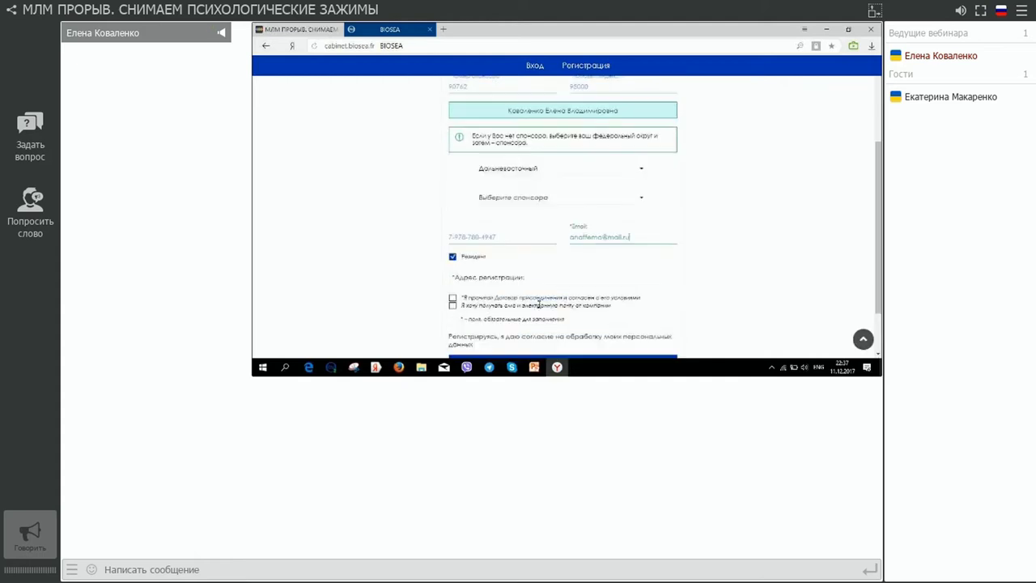
click(540, 274)
text(ul)
key(BackSpace)
key(BackSpace)
key(alt+shift)
text(г.)
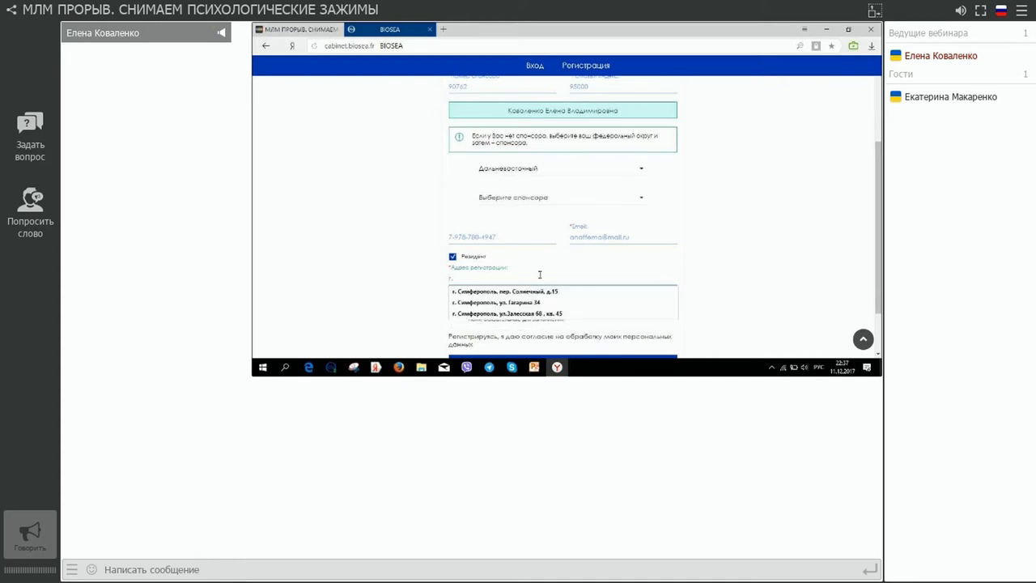
click(534, 291)
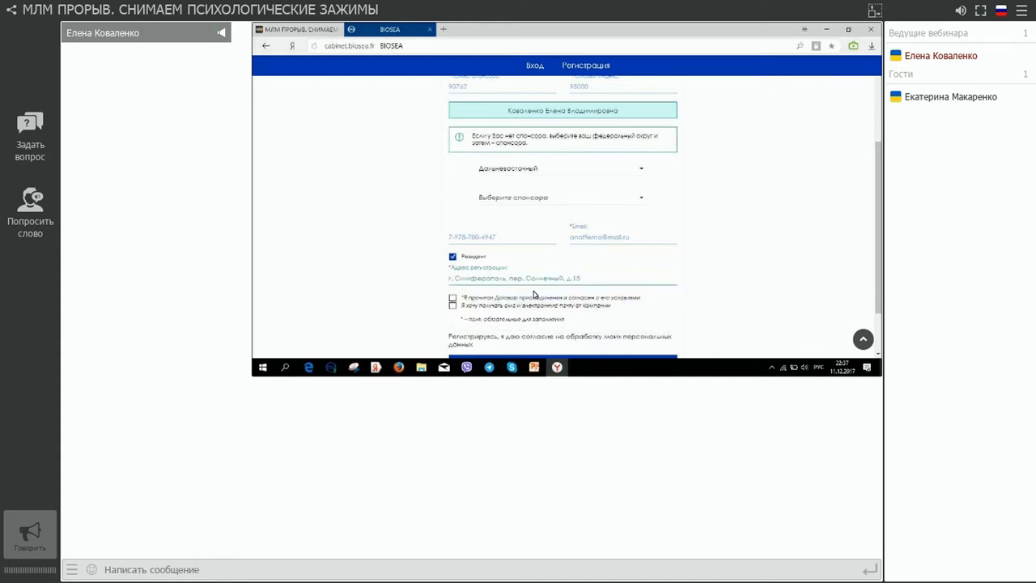
Step: Tick the contract agreement and SMS/e-mail consent boxes, then open the Договор поставки text
click(452, 298)
click(452, 306)
scroll(703, 266, down, 2)
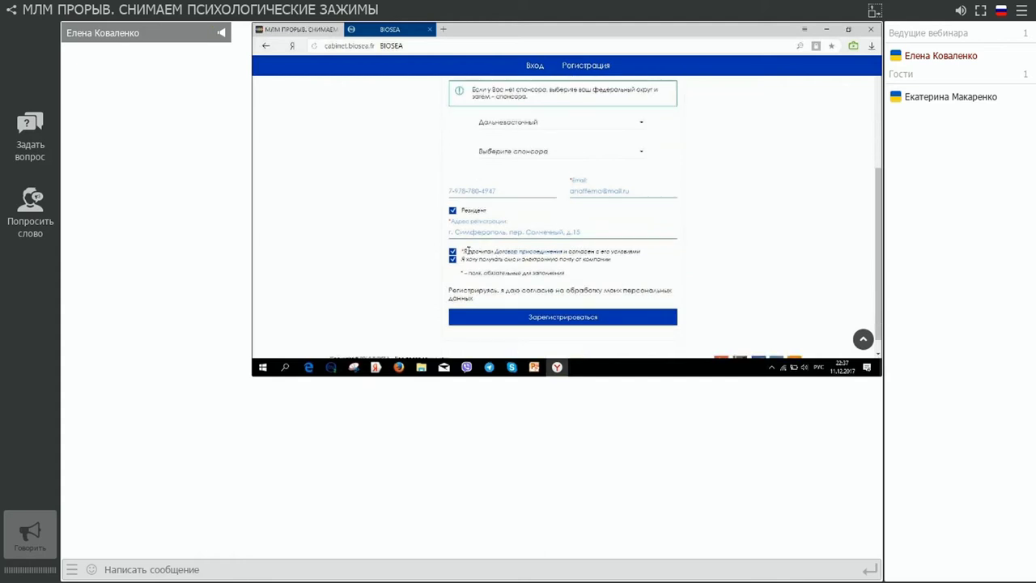
click(485, 252)
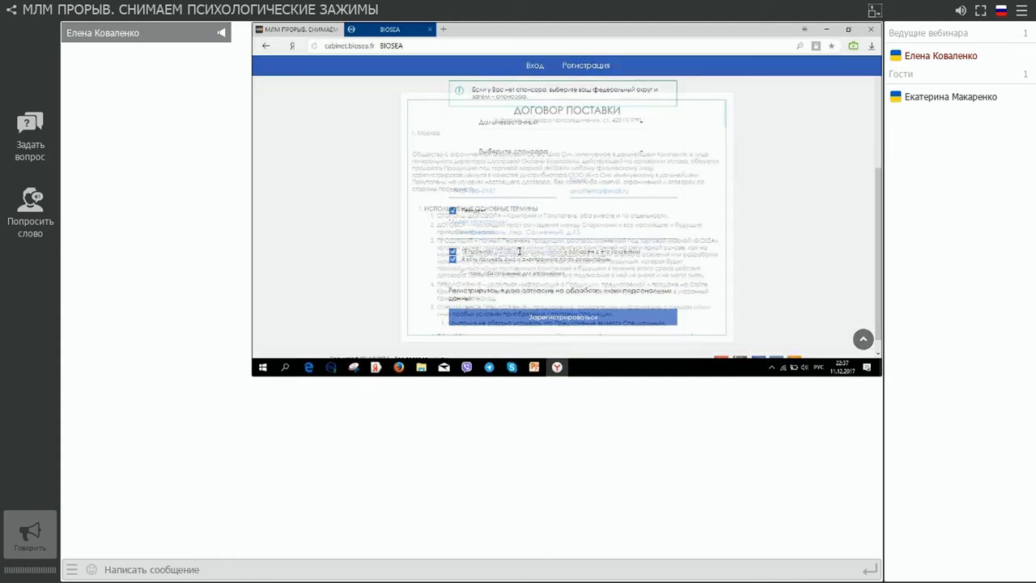
Step: Read through the supply contract, close it, and submit the registration form
scroll(573, 199, down, 3)
scroll(573, 199, down, 15)
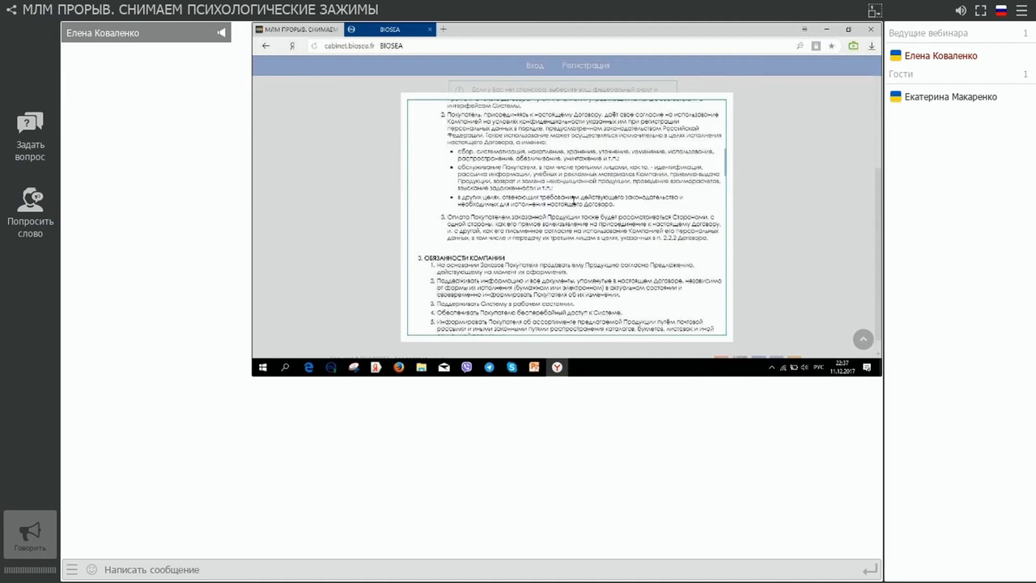
scroll(572, 199, down, 8)
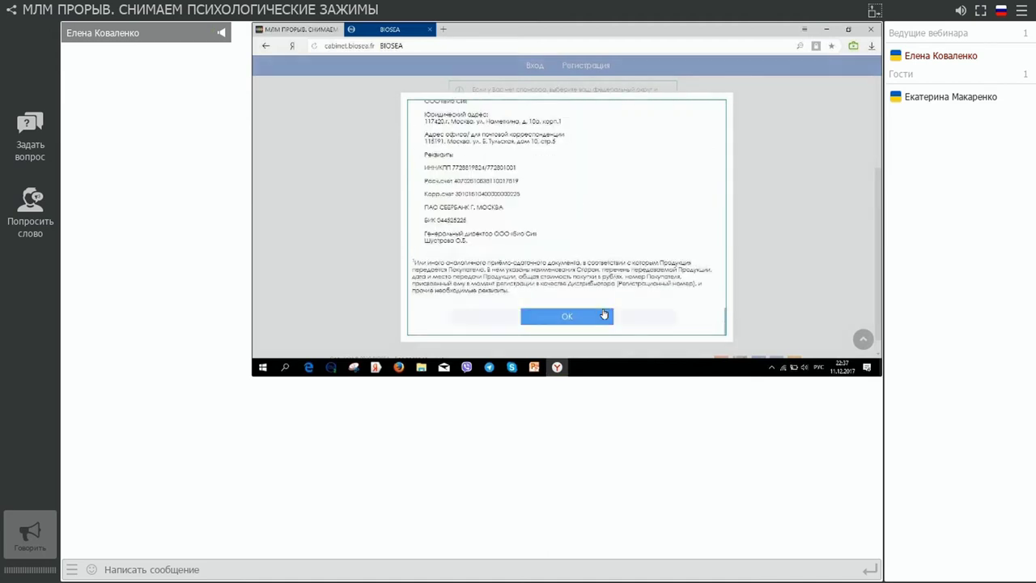
click(597, 316)
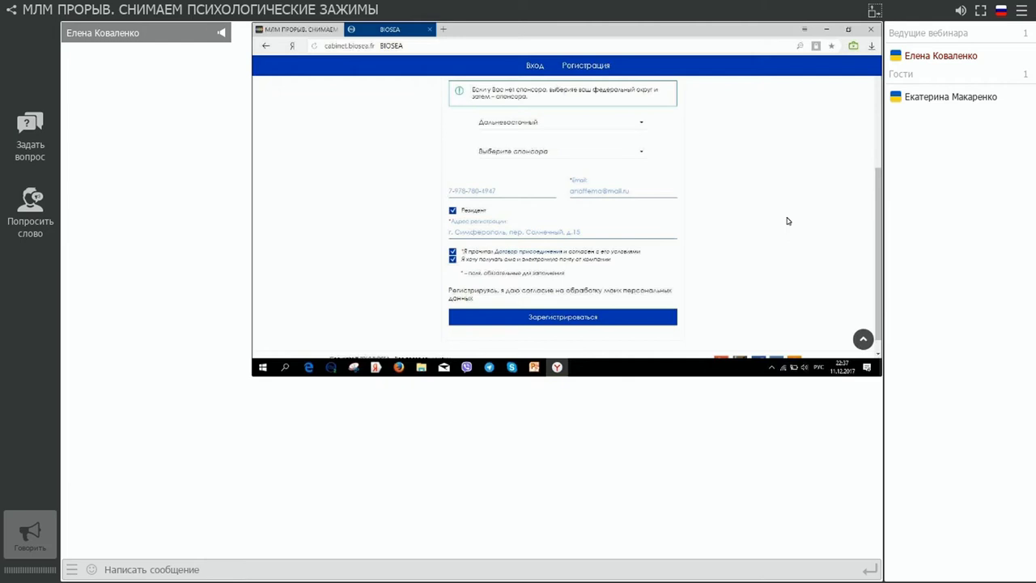
click(566, 322)
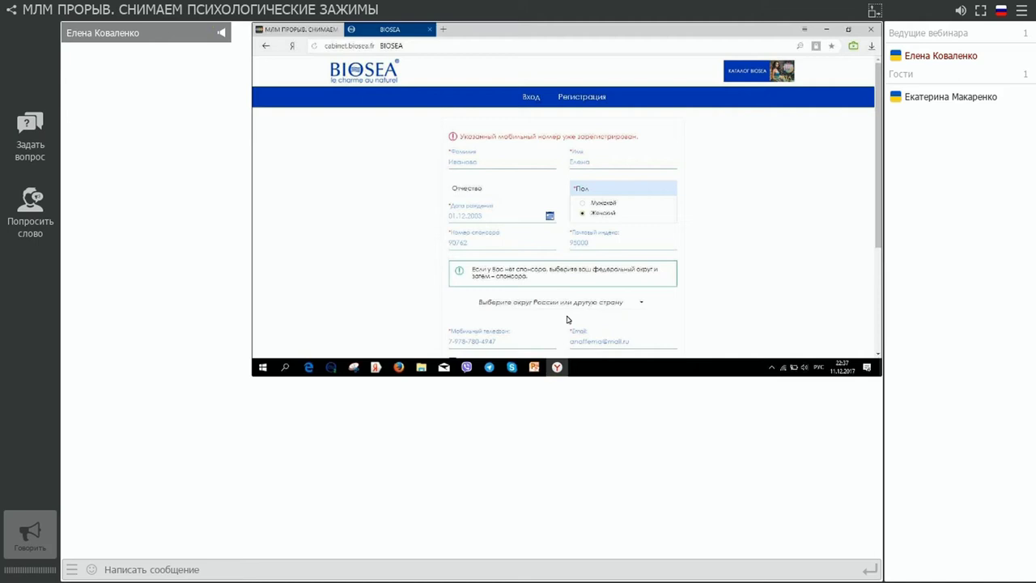
Step: Scroll the form to read the error that the mobile number is already registered
scroll(755, 229, down, 5)
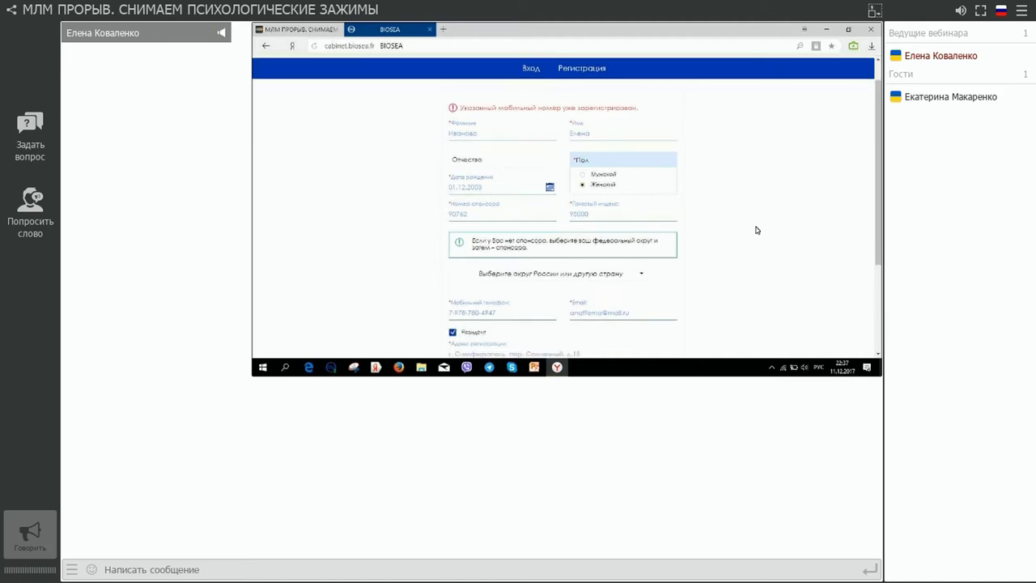
scroll(755, 230, up, 3)
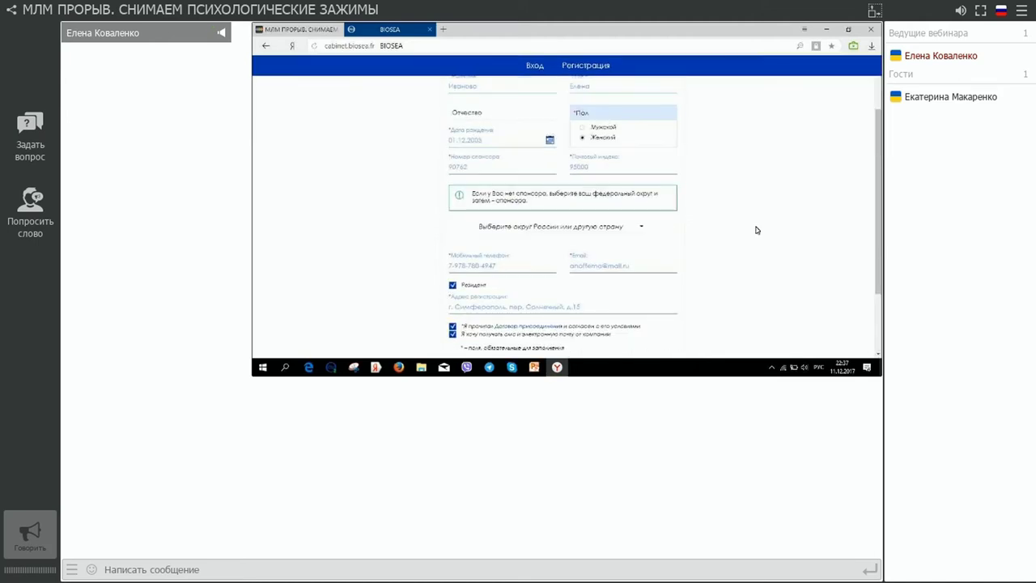
scroll(756, 230, up, 2)
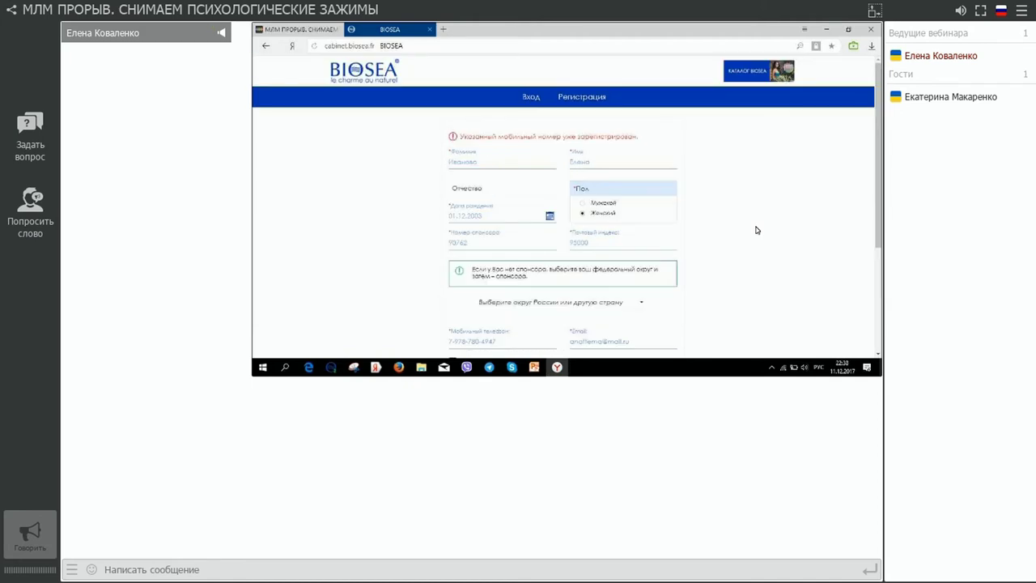
scroll(756, 230, down, 1)
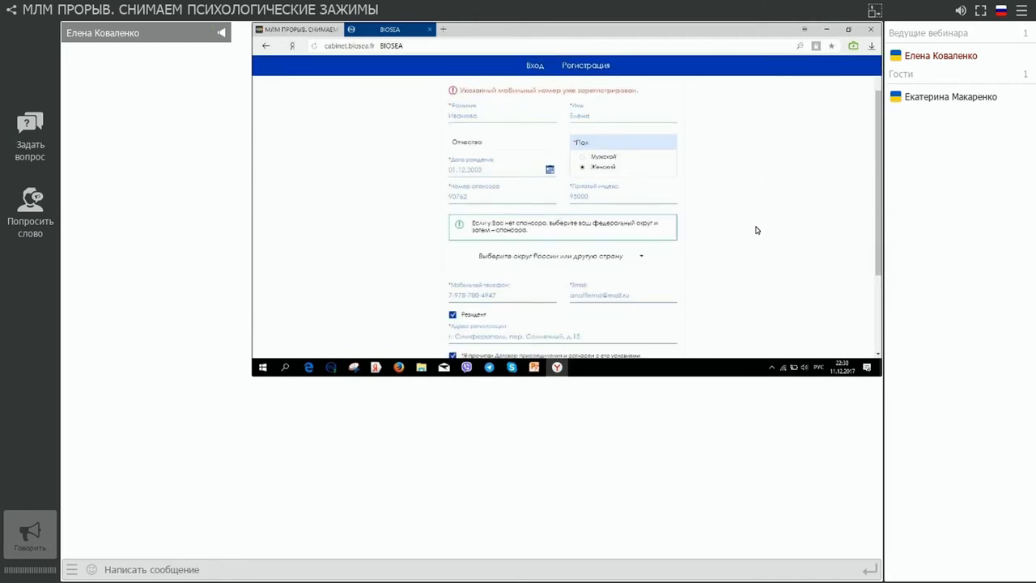
scroll(756, 230, down, 3)
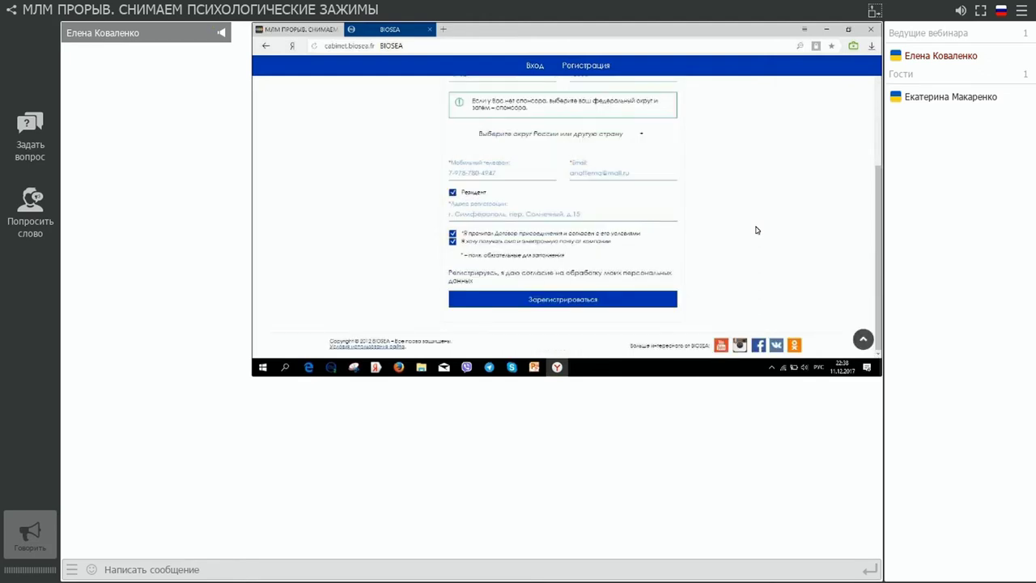
scroll(756, 229, up, 4)
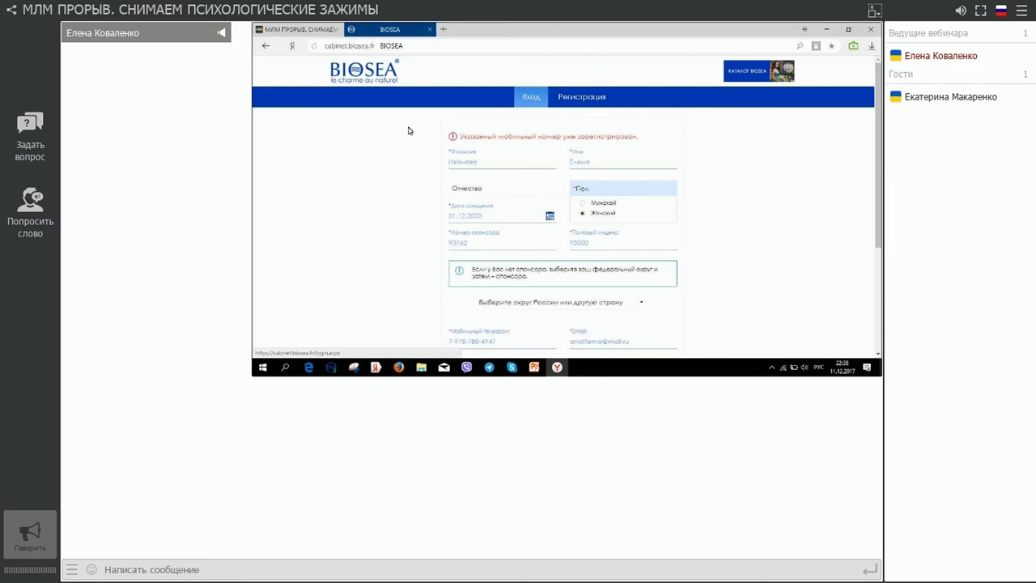
Step: Log into the cabinet with saved credentials and open Структура > Приглашение дистрибьютора
click(531, 96)
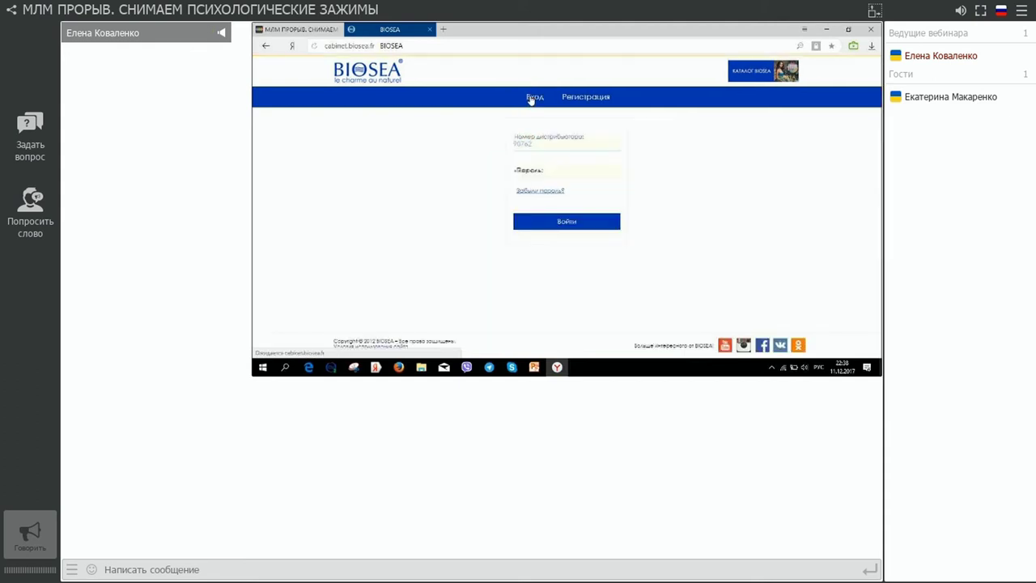
click(562, 224)
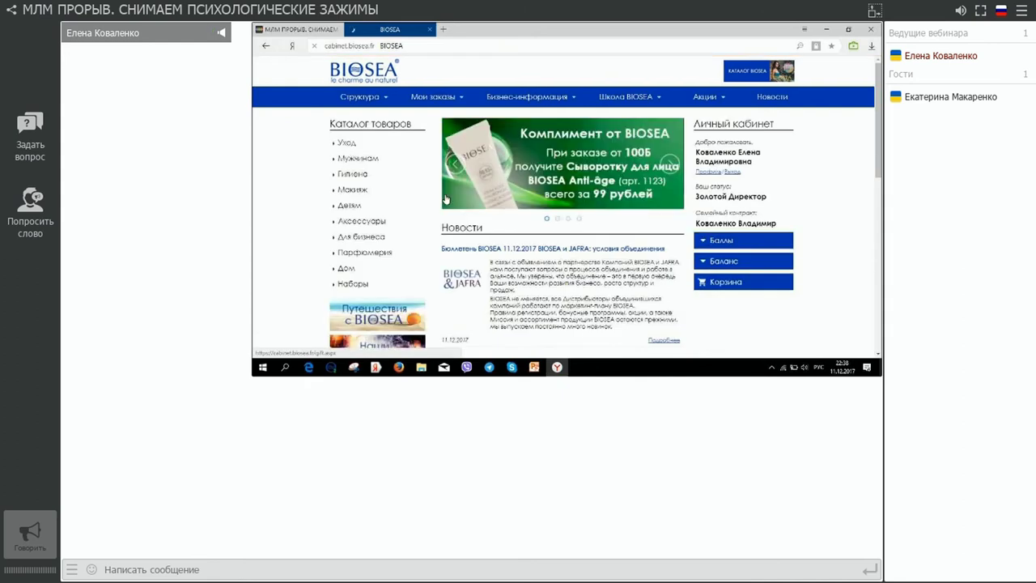
mouse_move(386, 100)
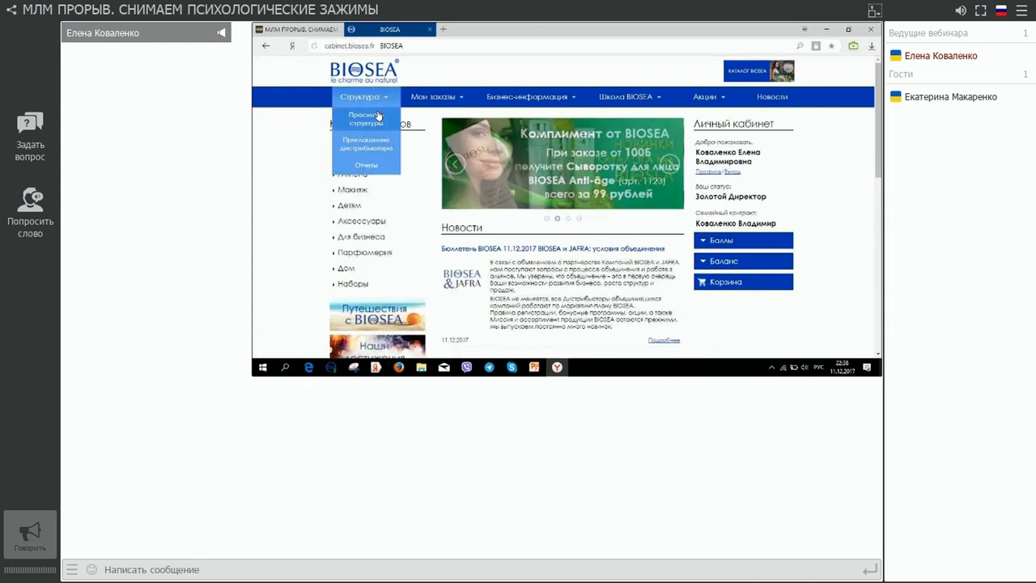
click(373, 148)
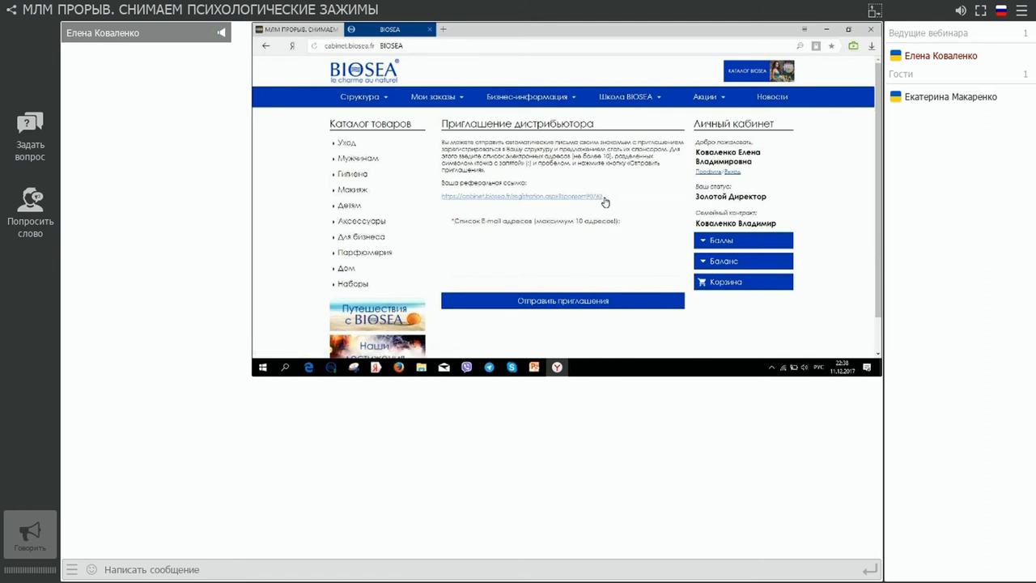
drag(603, 196, 587, 197)
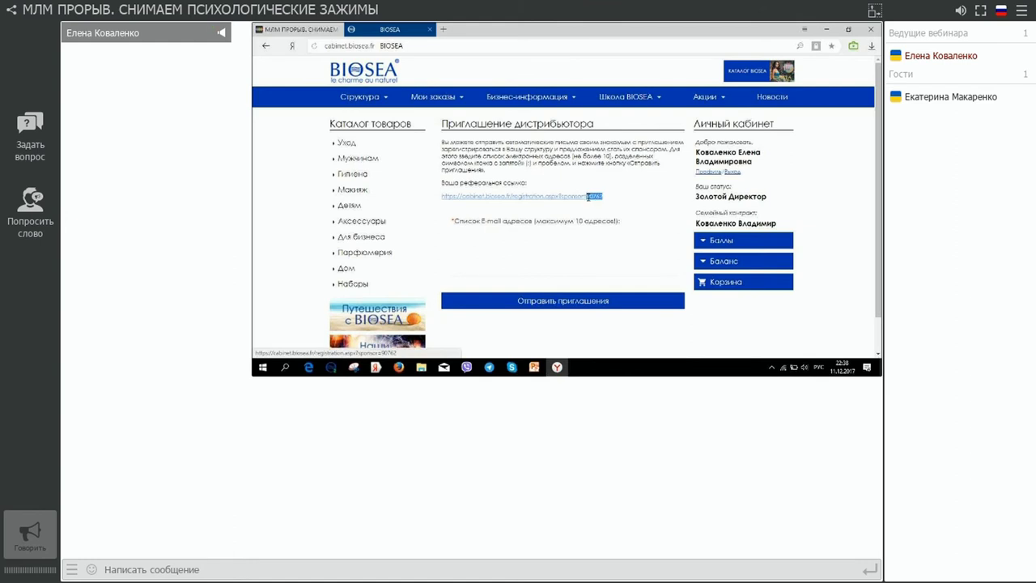
Step: Select the entire referral link and copy it via the Копировать popup
drag(587, 196, 588, 202)
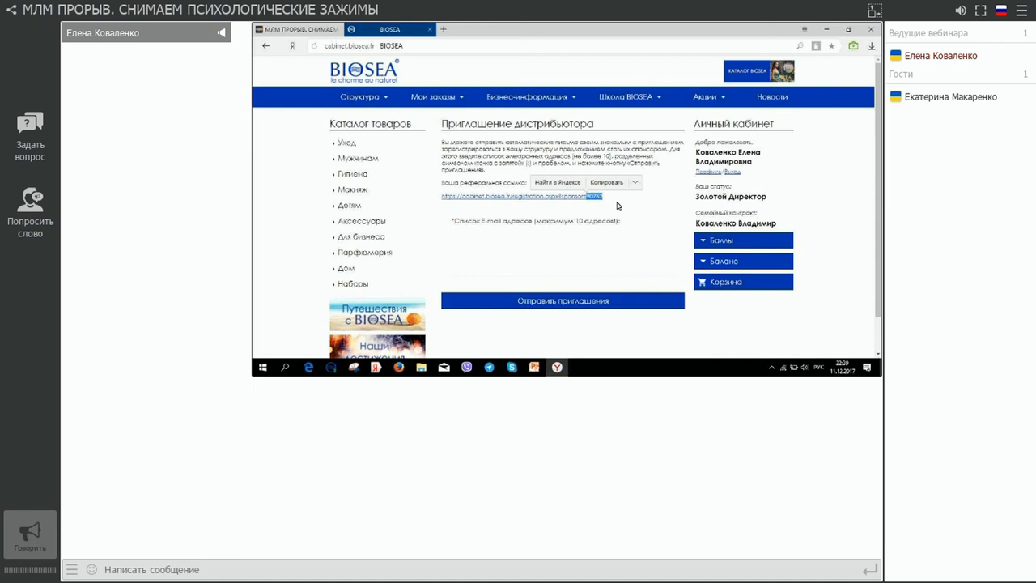
click(658, 210)
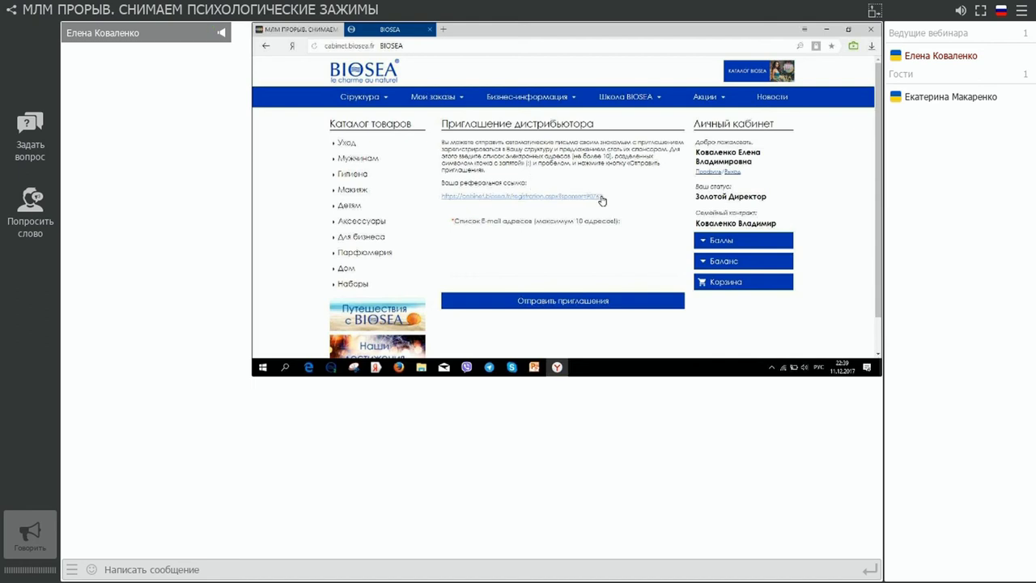
drag(604, 196, 445, 196)
key(ctrl+c)
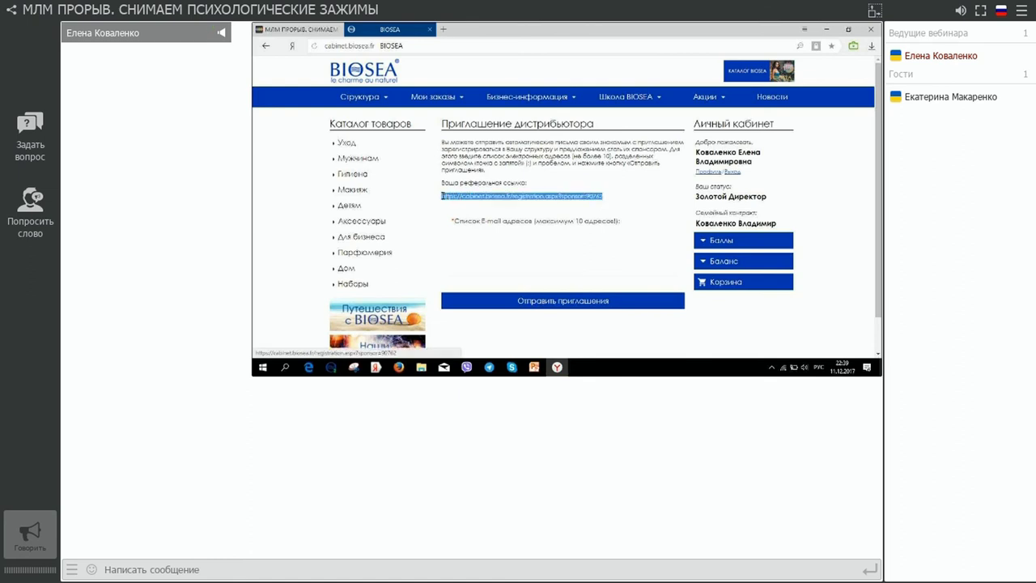
click(446, 187)
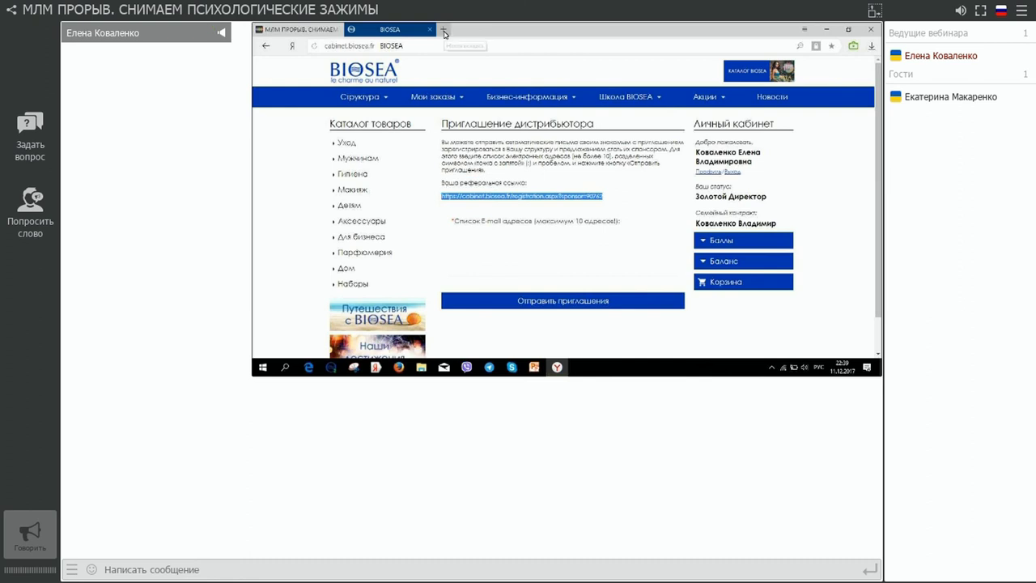
Step: Open the copied referral link in a new browser tab
click(443, 30)
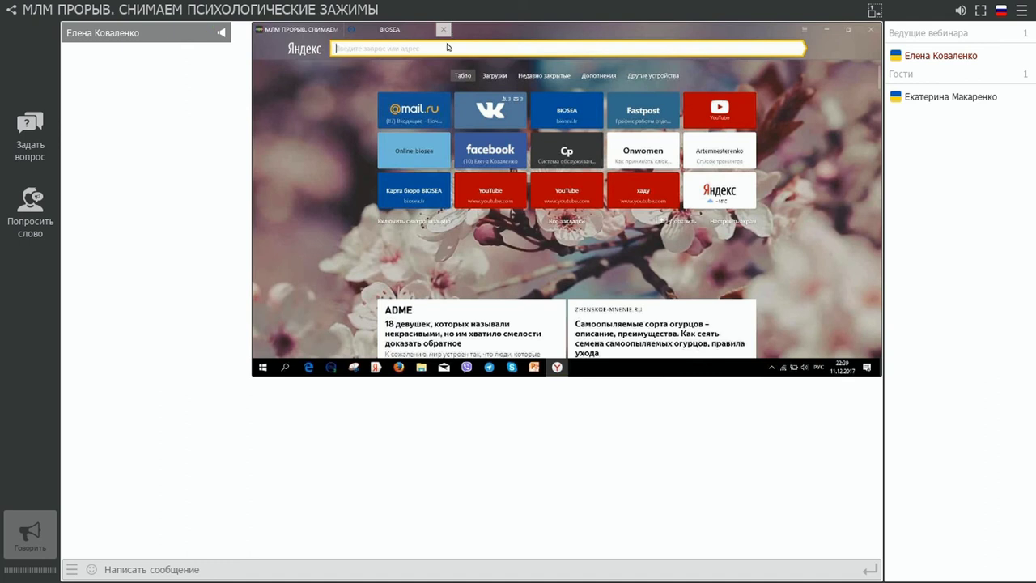
key(ctrl+v)
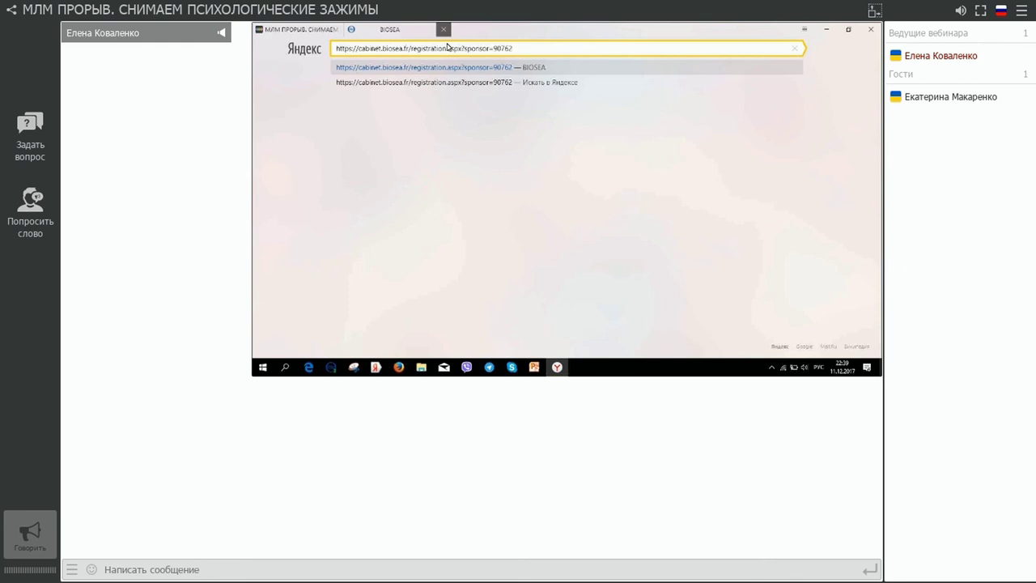
key(Return)
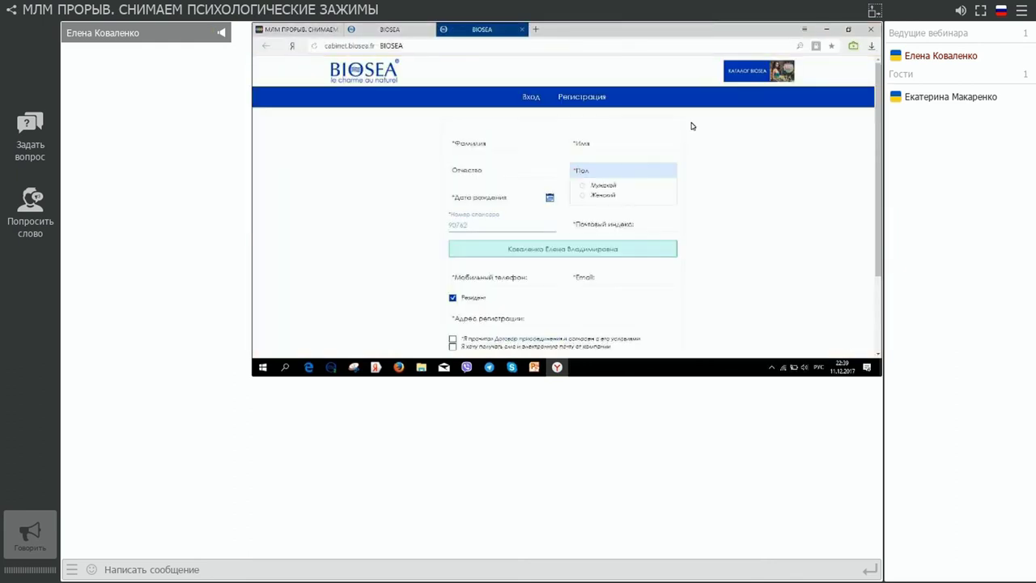
Step: Check the pre-filled sponsor number on the referral form, then return to the webinar tab
scroll(744, 151, down, 3)
scroll(745, 150, up, 3)
scroll(746, 152, down, 1)
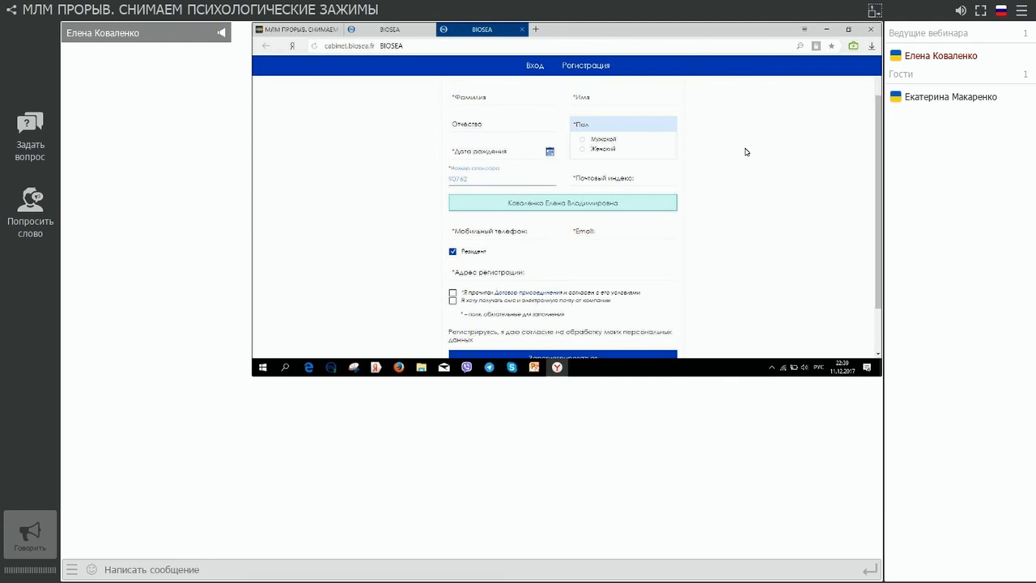
scroll(492, 230, down, 1)
scroll(490, 216, up, 3)
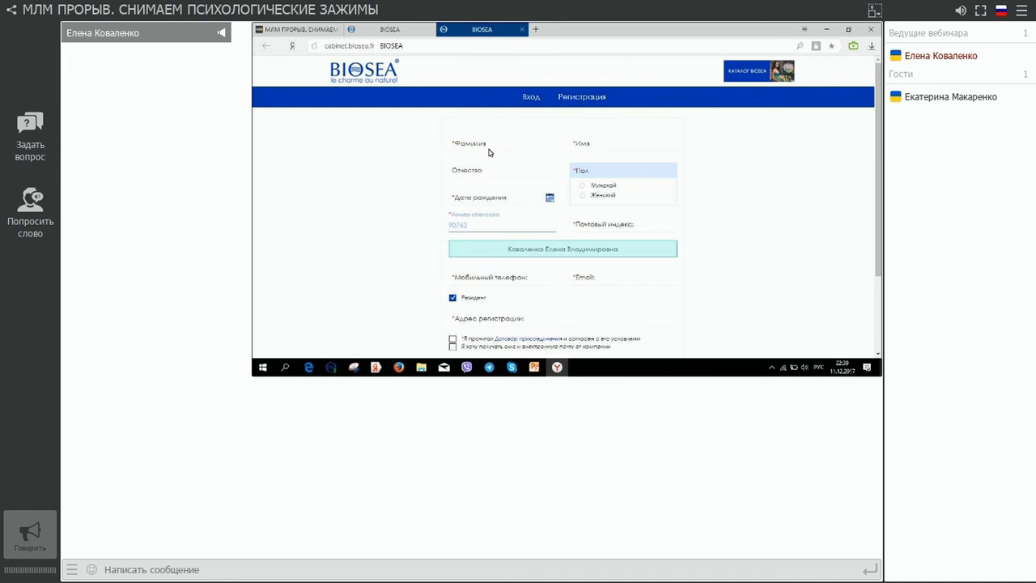
drag(467, 225, 448, 227)
click(387, 32)
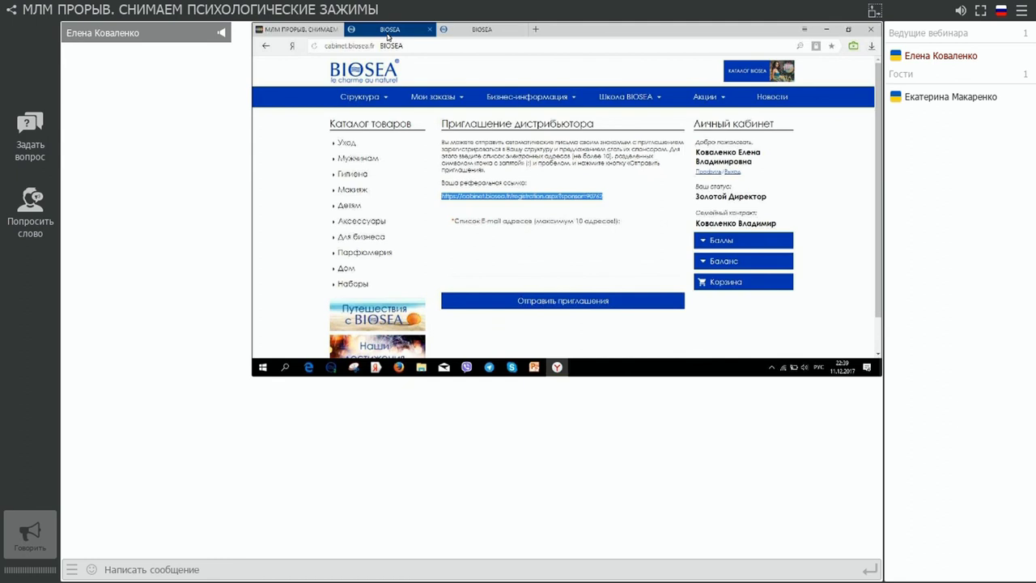
click(297, 29)
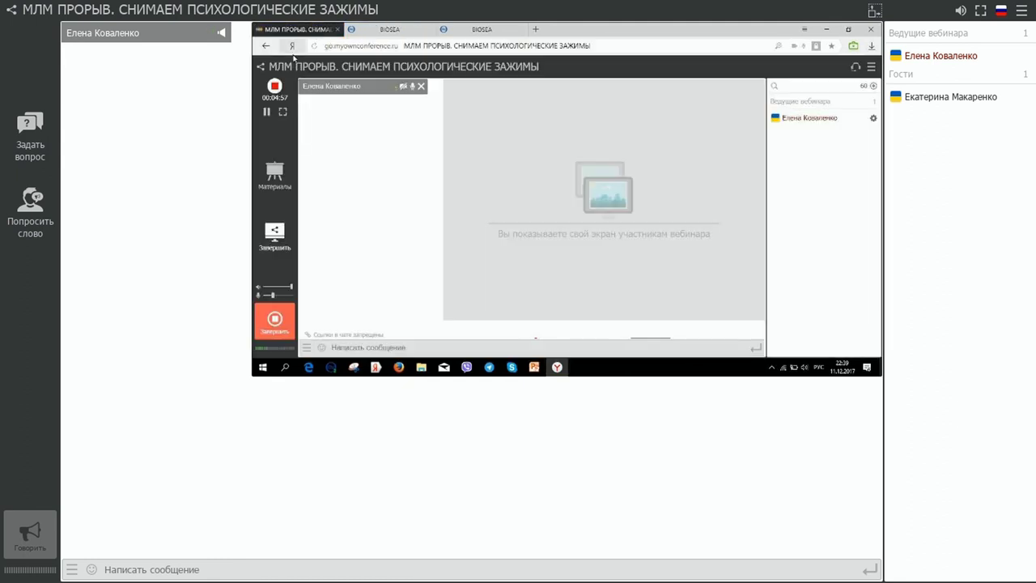